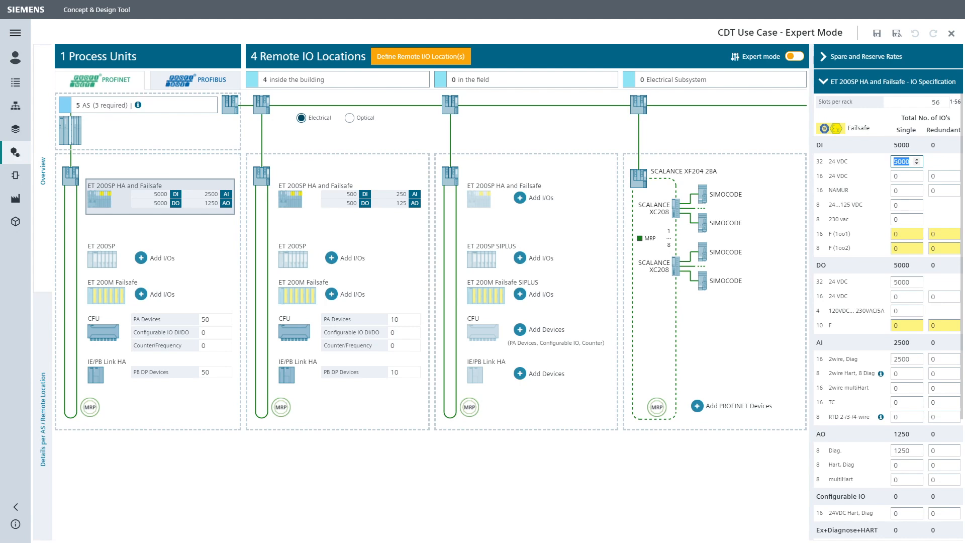
In the details per AS, distribute the ET 200SP HA DI 32 24 VDC channels as 800, 800, 1200, 1300 and 900 across Automation Systems 1 to 5
{"action": "left_click", "coordinate": [46, 345]}
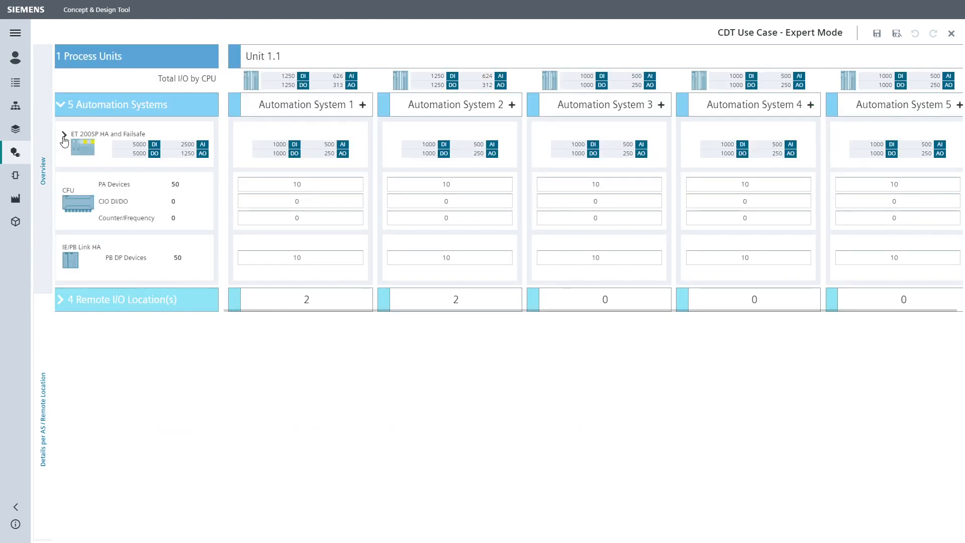
{"action": "left_click", "coordinate": [64, 135]}
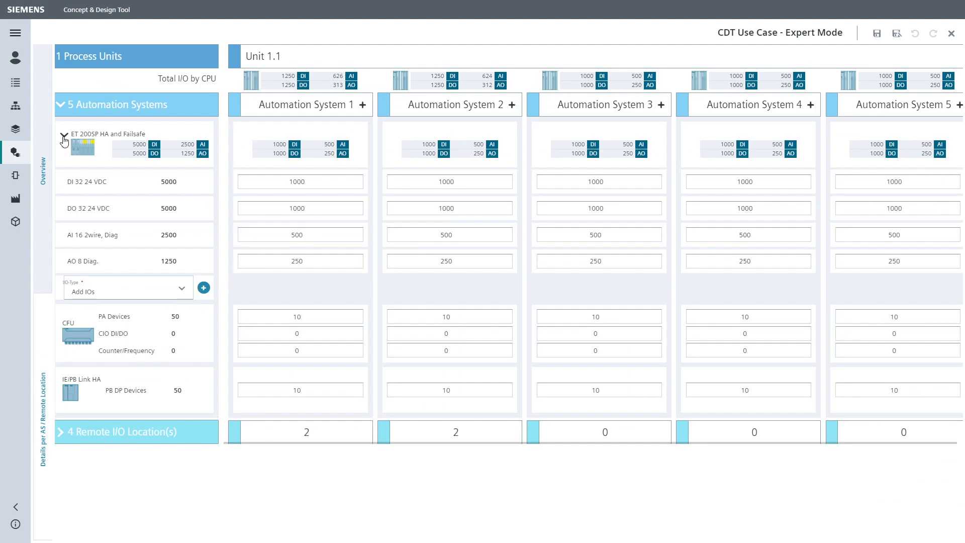
{"action": "double_click", "coordinate": [293, 182]}
{"action": "type", "text": "100"}
{"action": "double_click", "coordinate": [445, 182]}
{"action": "type", "text": "800"}
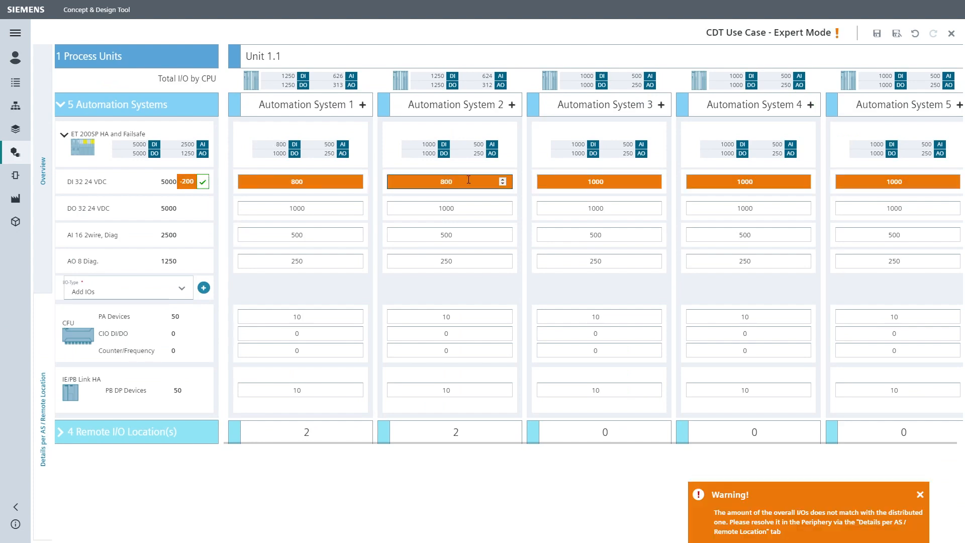
{"action": "double_click", "coordinate": [596, 182]}
{"action": "type", "text": "1200"}
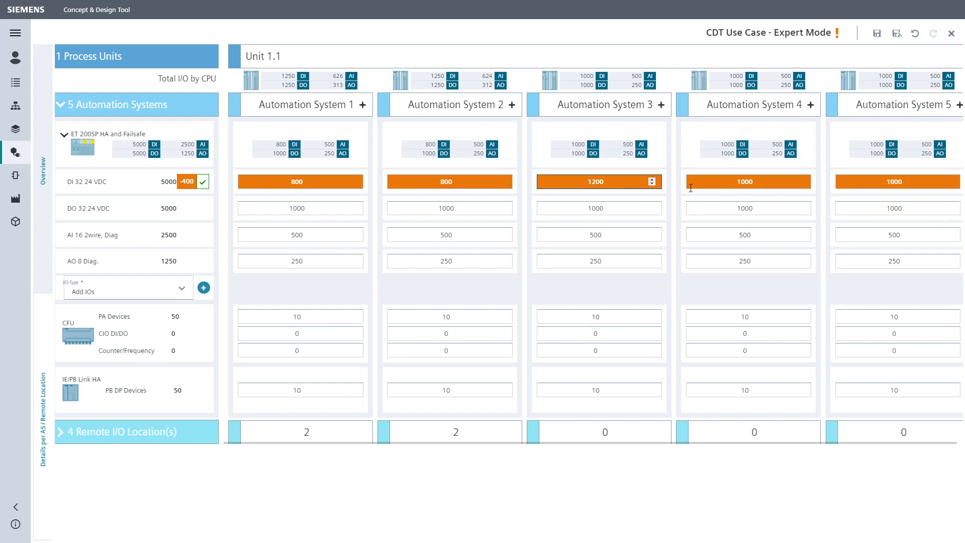
{"action": "double_click", "coordinate": [743, 181]}
{"action": "type", "text": "1300"}
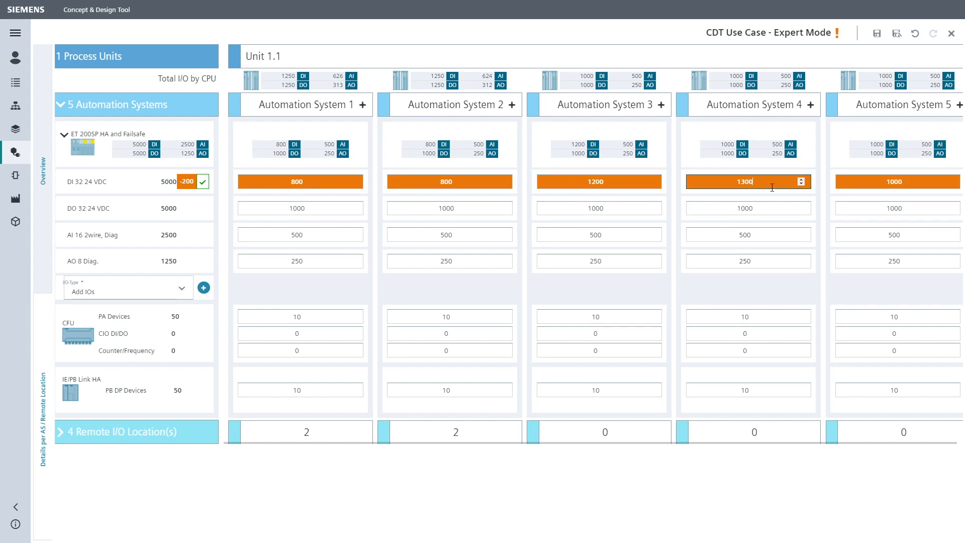
{"action": "double_click", "coordinate": [882, 181]}
{"action": "type", "text": "900"}
Distribute the DO 32 24 VDC channels as 800, 800, 1200, 1300 and 900 across Automation Systems 1 to 5
{"action": "double_click", "coordinate": [296, 208]}
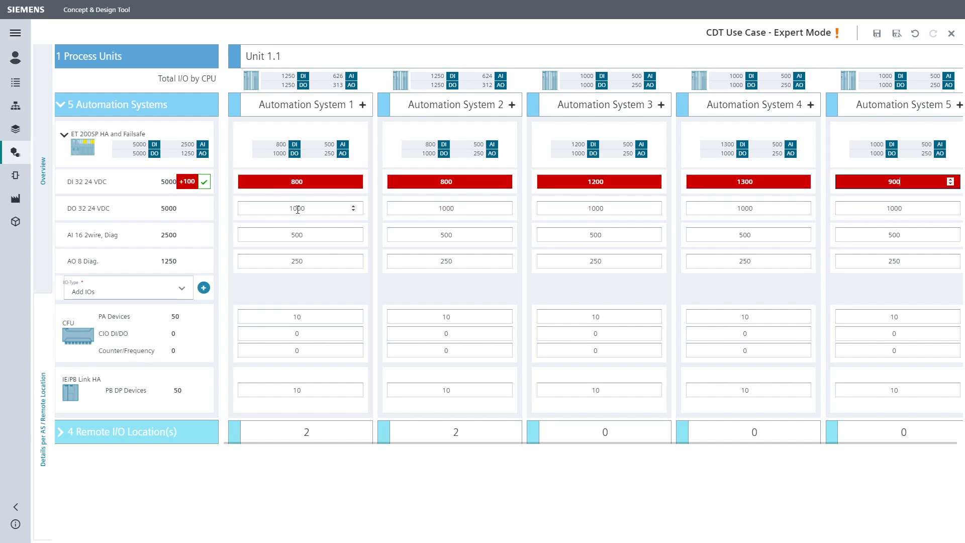
{"action": "type", "text": "800"}
{"action": "double_click", "coordinate": [447, 208]}
{"action": "type", "text": "800"}
{"action": "double_click", "coordinate": [598, 208]}
{"action": "type", "text": "1200"}
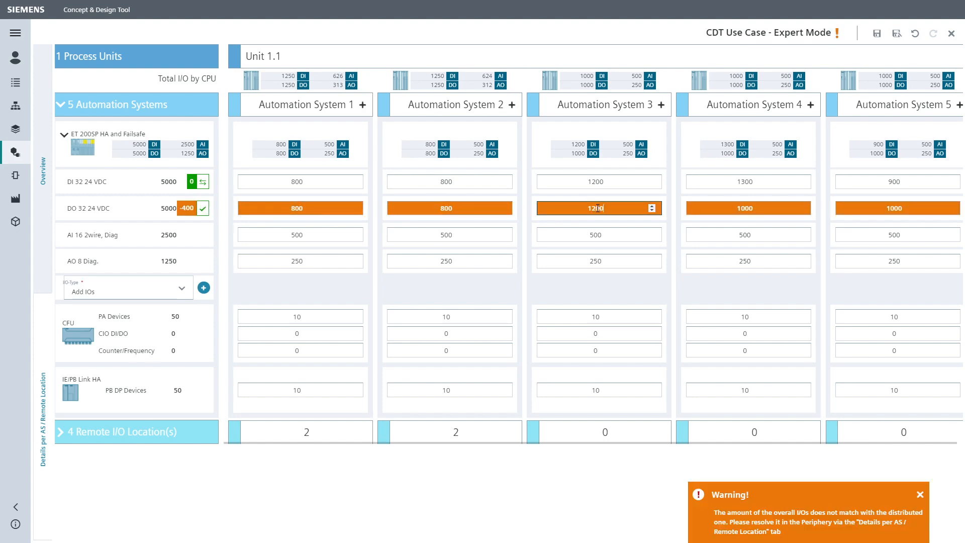
{"action": "double_click", "coordinate": [748, 208]}
{"action": "type", "text": "1300"}
{"action": "double_click", "coordinate": [897, 208]}
{"action": "type", "text": "900"}
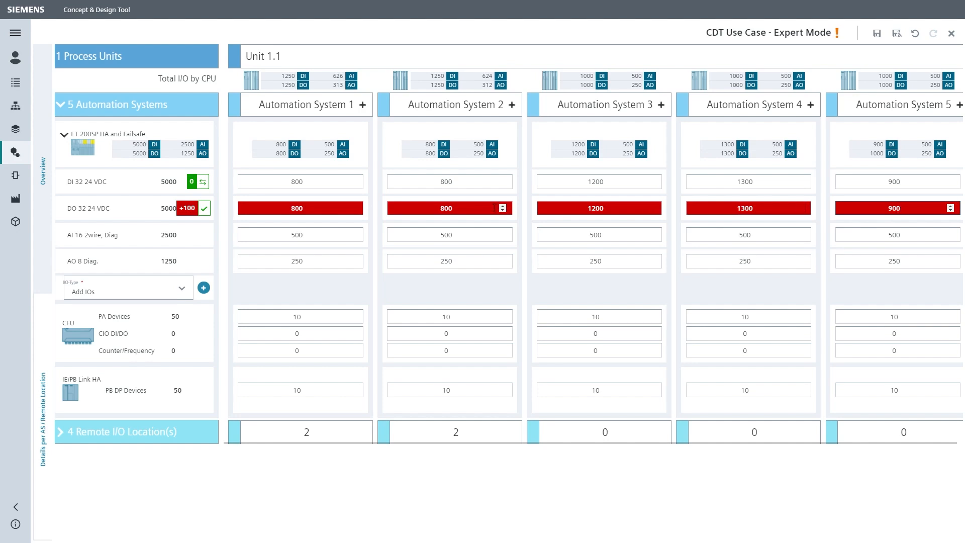
Set the AI 16 2wire, Diag channels to 200, 200, 800 and 800 for Automation Systems 1 to 4
{"action": "double_click", "coordinate": [309, 234]}
{"action": "type", "text": "200"}
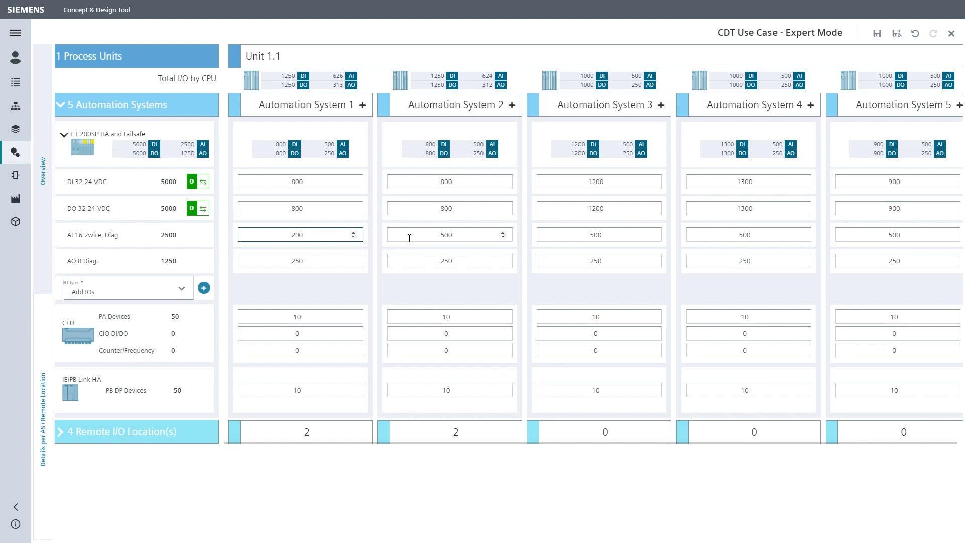
{"action": "double_click", "coordinate": [449, 234]}
{"action": "type", "text": "200"}
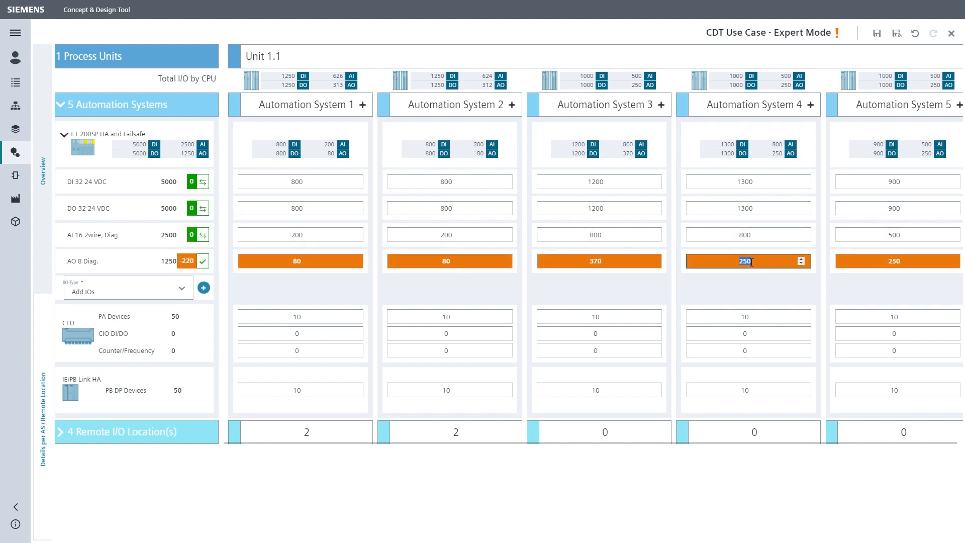
Complete the AO 8 Diag. distribution as 80, 80, 370, 370 and 350 across Automation Systems 1 to 5
{"action": "double_click", "coordinate": [949, 261]}
{"action": "type", "text": "350"}
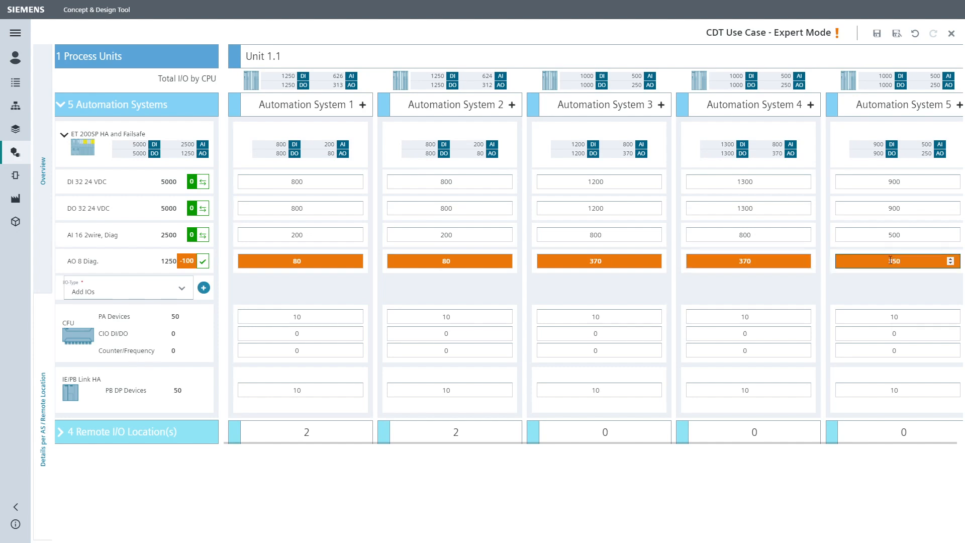
{"action": "left_click", "coordinate": [601, 249]}
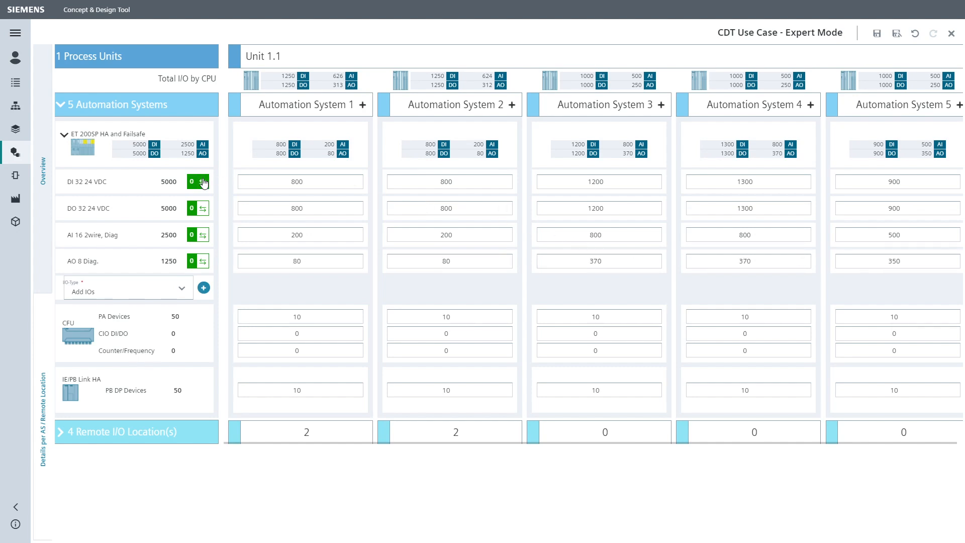
Apply the DI, DO, AI and AO distributions with Expert Mode enabled, and return to the periphery overview
{"action": "left_click", "coordinate": [203, 208]}
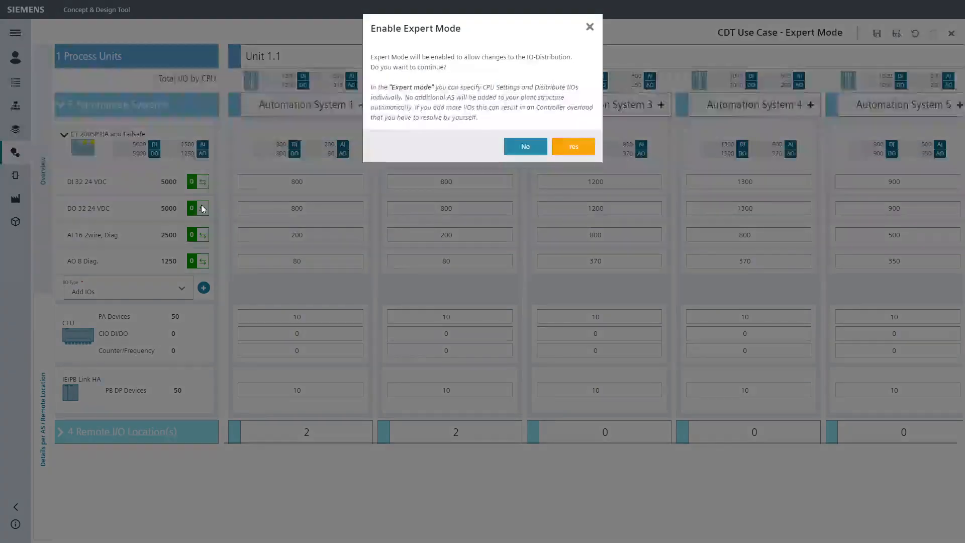
{"action": "left_click", "coordinate": [573, 146]}
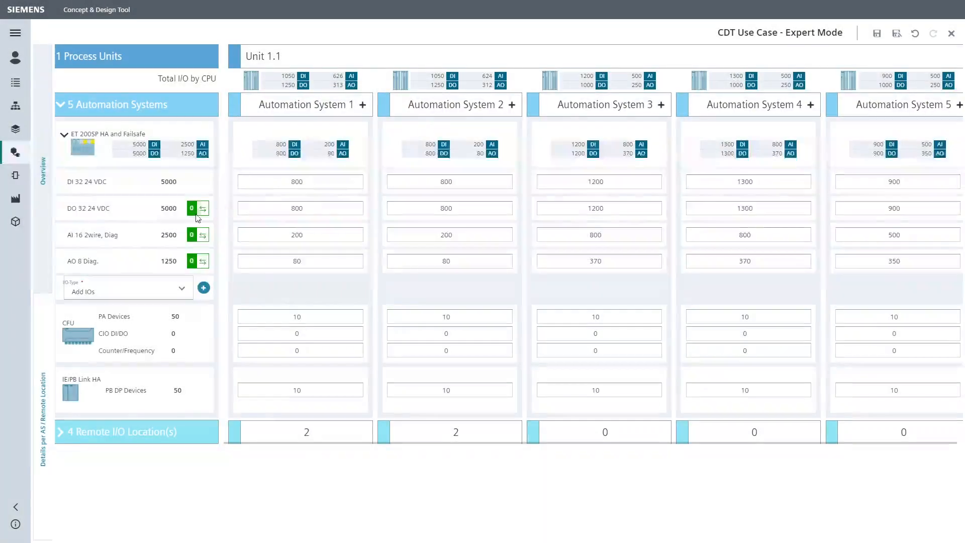
{"action": "left_click", "coordinate": [203, 235]}
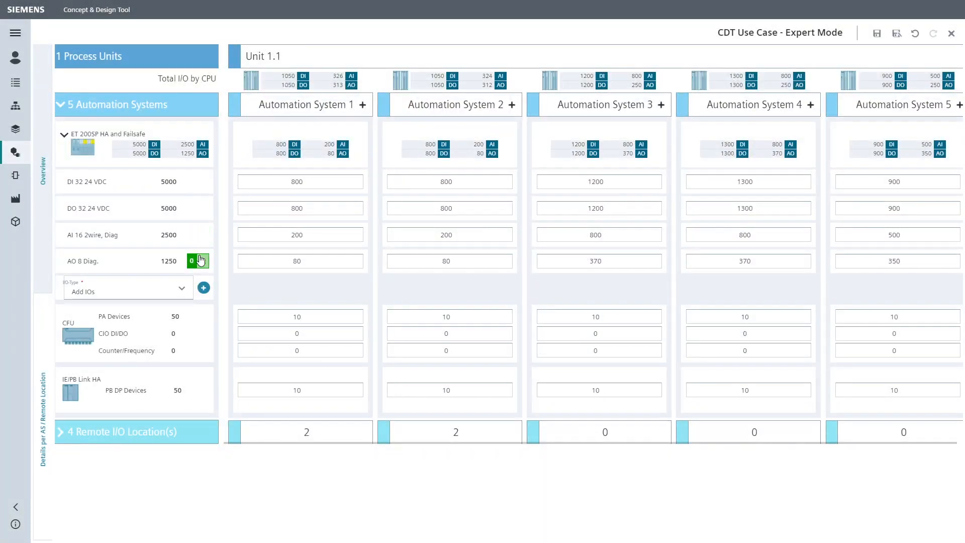
{"action": "left_click", "coordinate": [203, 261]}
{"action": "left_click", "coordinate": [38, 208]}
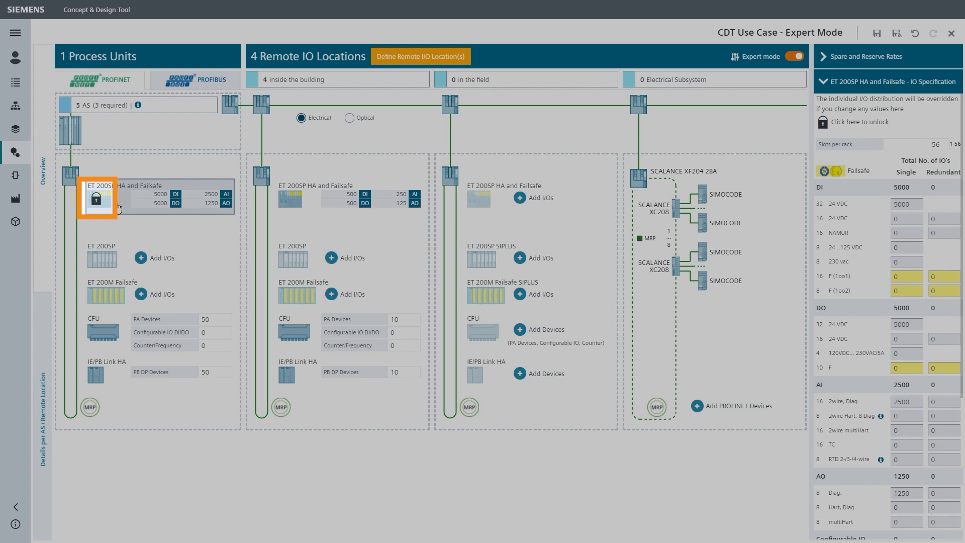
{"action": "left_click", "coordinate": [119, 208]}
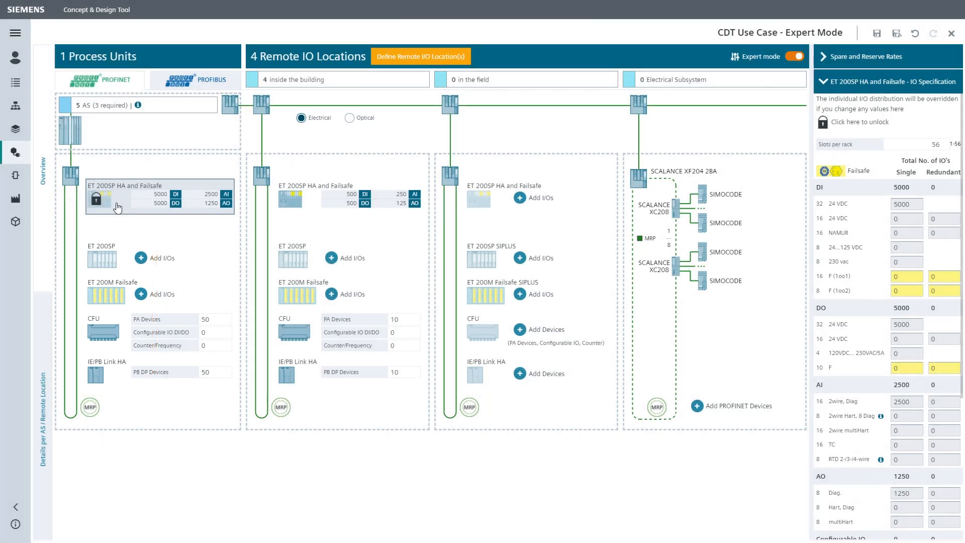
In the details per AS, distribute the CFU PA Devices as 0, 0, 35, 15 and 0 across Automation Systems 1 to 5
{"action": "left_click", "coordinate": [43, 322]}
{"action": "double_click", "coordinate": [300, 317]}
{"action": "type", "text": "0"}
{"action": "double_click", "coordinate": [444, 316]}
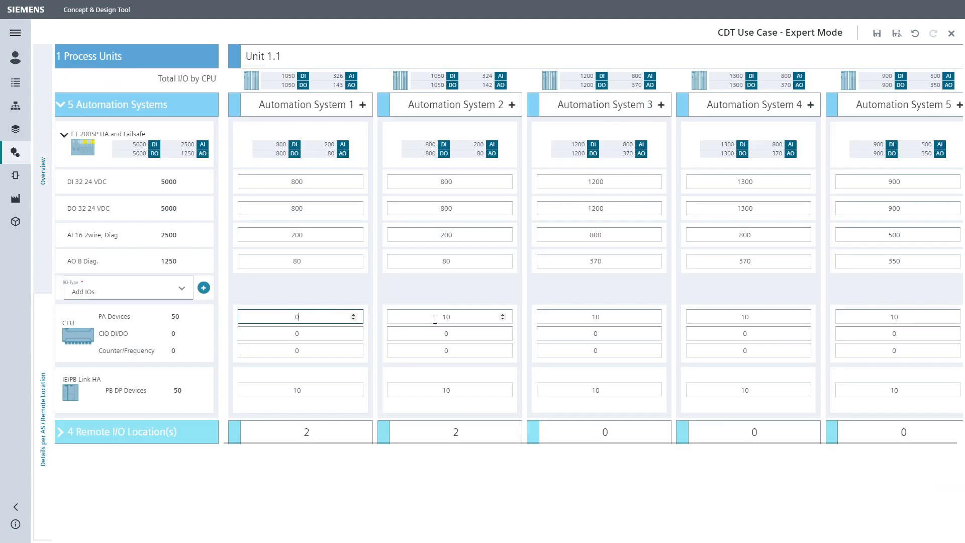
{"action": "type", "text": "0"}
{"action": "double_click", "coordinate": [606, 316]}
{"action": "type", "text": "35"}
{"action": "double_click", "coordinate": [746, 317]}
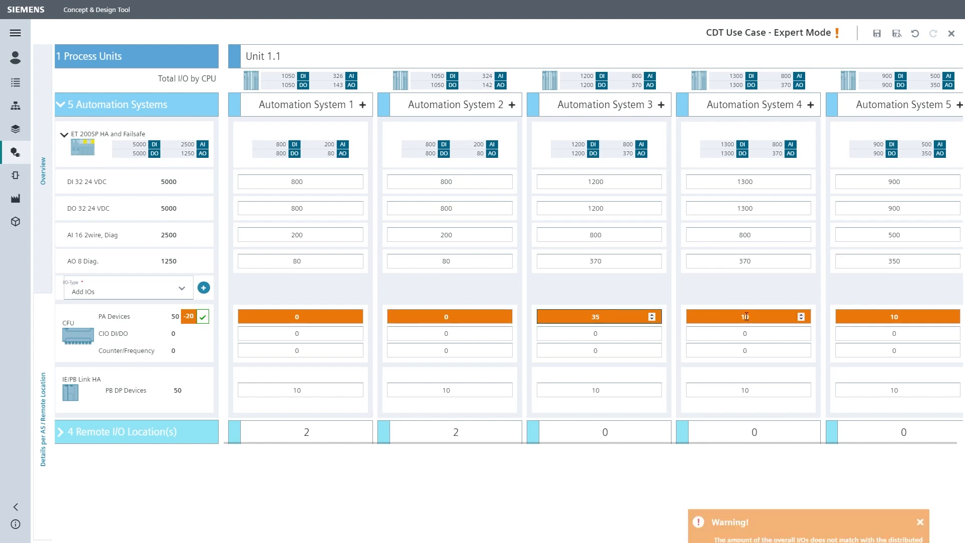
{"action": "type", "text": "15"}
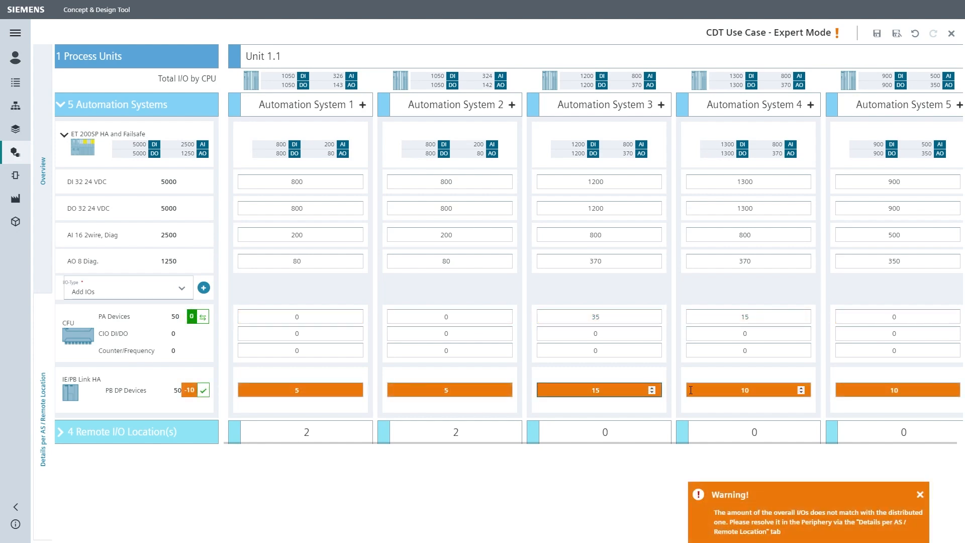
Distribute the PB DP Devices as 5, 5, 15, 15 and 10 across Automation Systems 1 to 5 and apply both device distributions
{"action": "double_click", "coordinate": [741, 389]}
{"action": "type", "text": "15"}
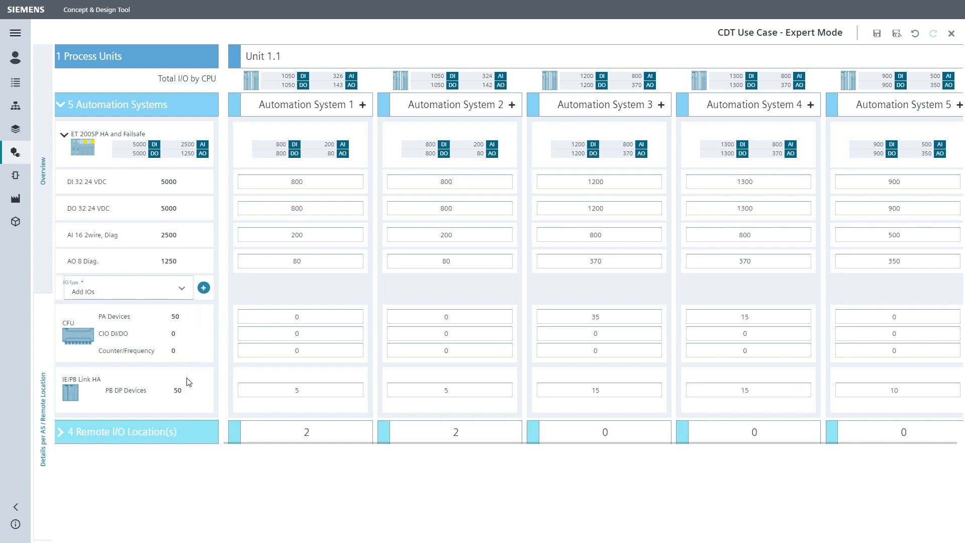
{"action": "left_click", "coordinate": [46, 238]}
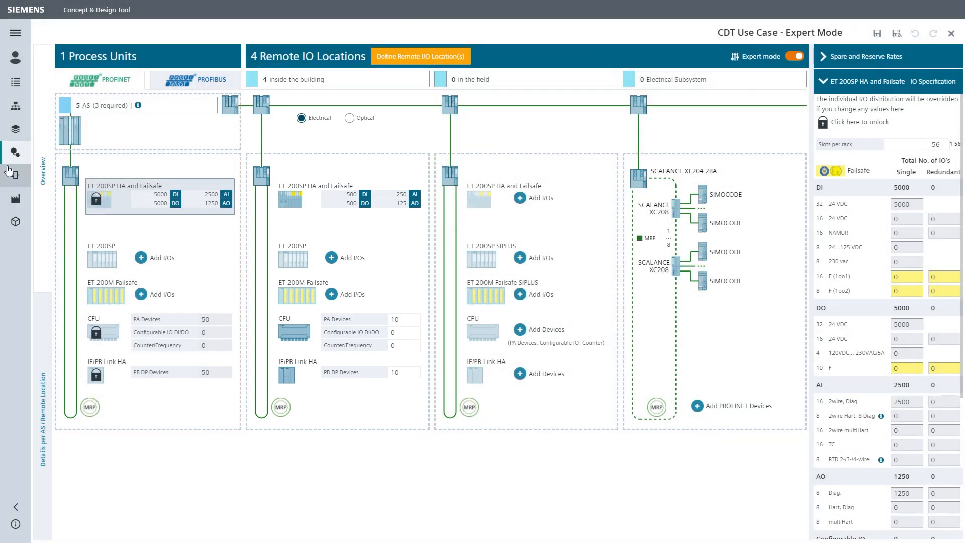
For the remote I/O locations, set the ET 200SP HA DI 32 24 VDC channels to 50 for 1.1 and 1.2, 150 for 2.1 and 250 for 2.2
{"action": "left_click", "coordinate": [40, 342]}
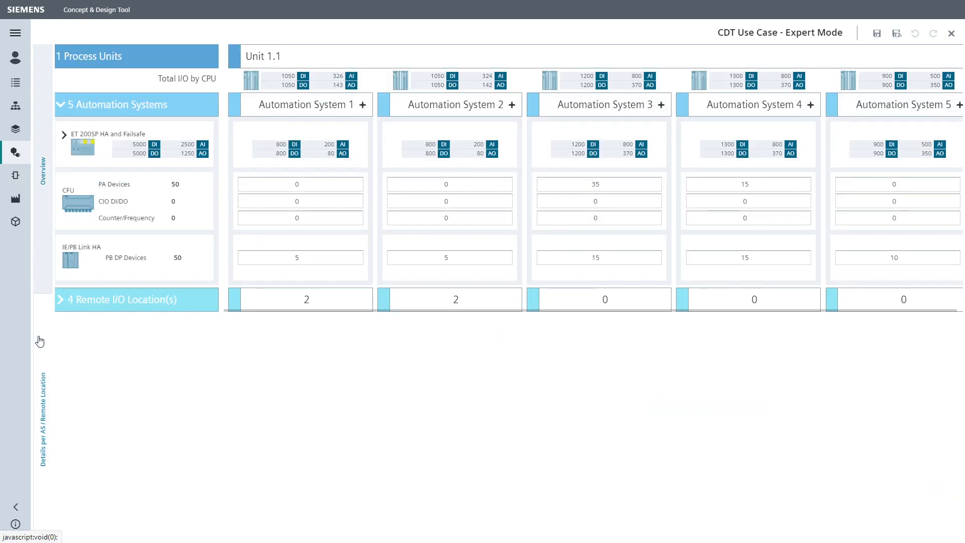
{"action": "left_click", "coordinate": [60, 300]}
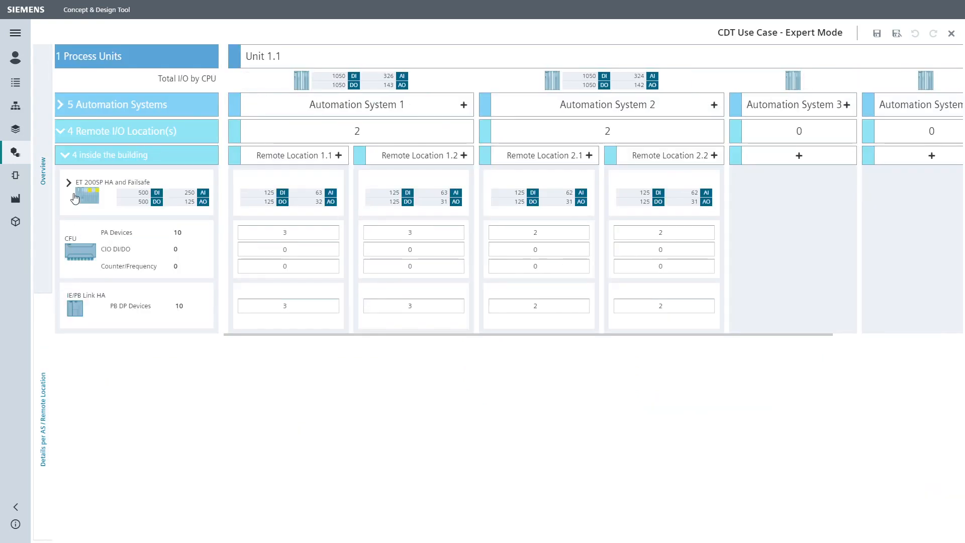
{"action": "left_click", "coordinate": [69, 183]}
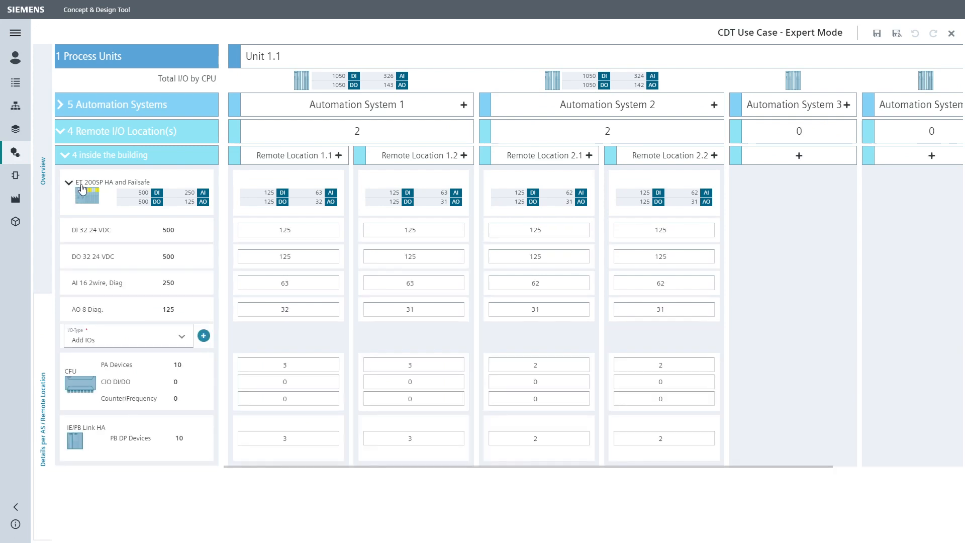
{"action": "left_click", "coordinate": [285, 229]}
{"action": "type", "text": "50"}
{"action": "left_click", "coordinate": [411, 229]}
{"action": "type", "text": "50"}
{"action": "left_click", "coordinate": [551, 230]}
{"action": "type", "text": "150"}
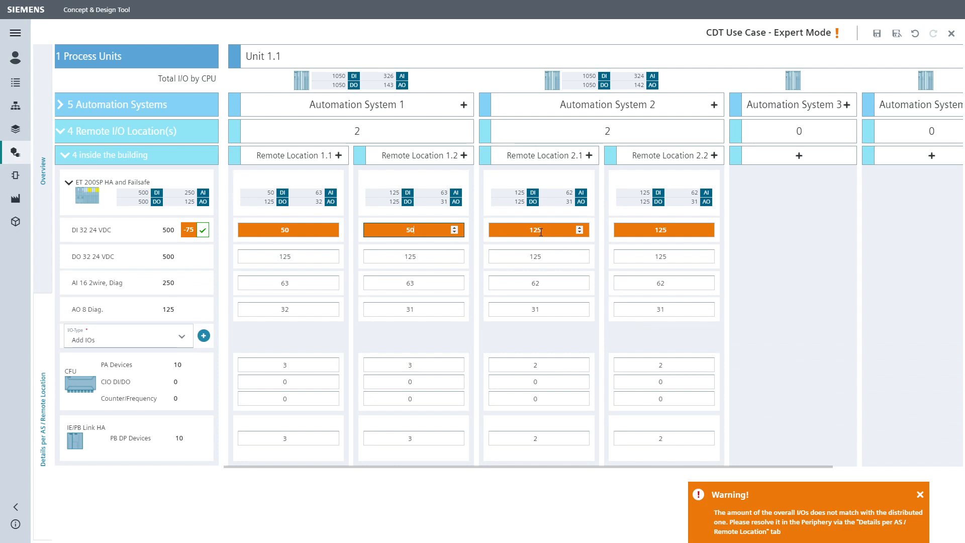
{"action": "left_click", "coordinate": [666, 233]}
{"action": "type", "text": "250"}
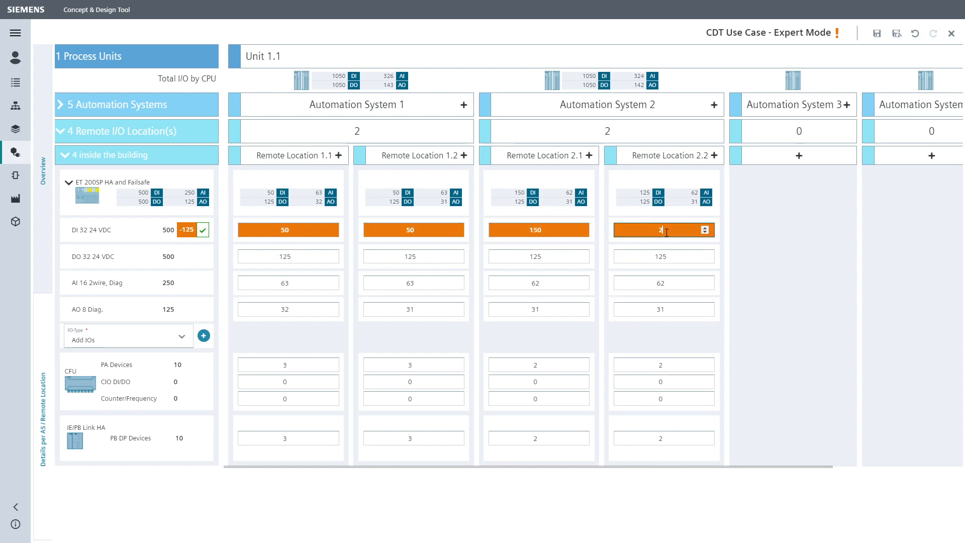
Set the DO 32 24 VDC channels to 50, 50, 150 and 250 for Remote Locations 1.1, 1.2, 2.1 and 2.2
{"action": "left_click", "coordinate": [294, 257]}
{"action": "type", "text": "50"}
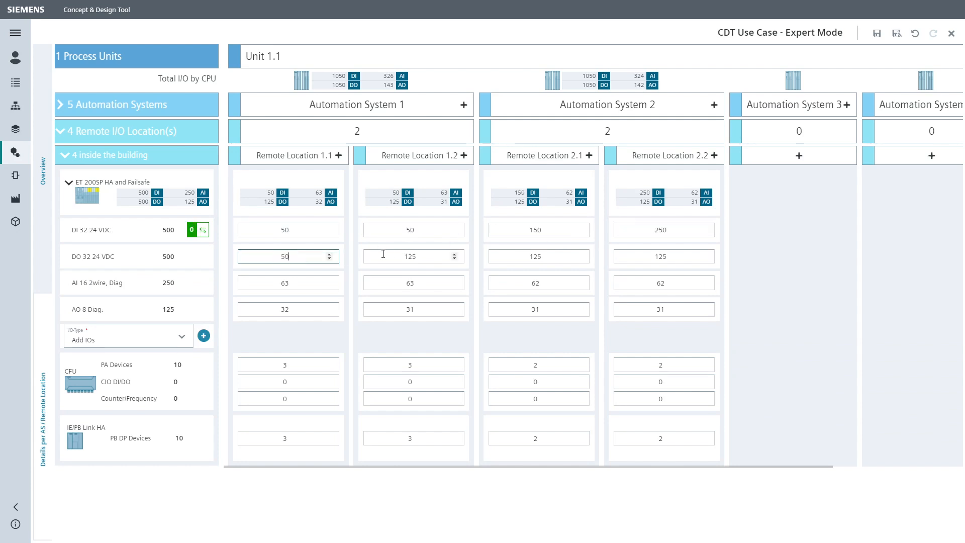
{"action": "left_click", "coordinate": [405, 257]}
{"action": "type", "text": "50"}
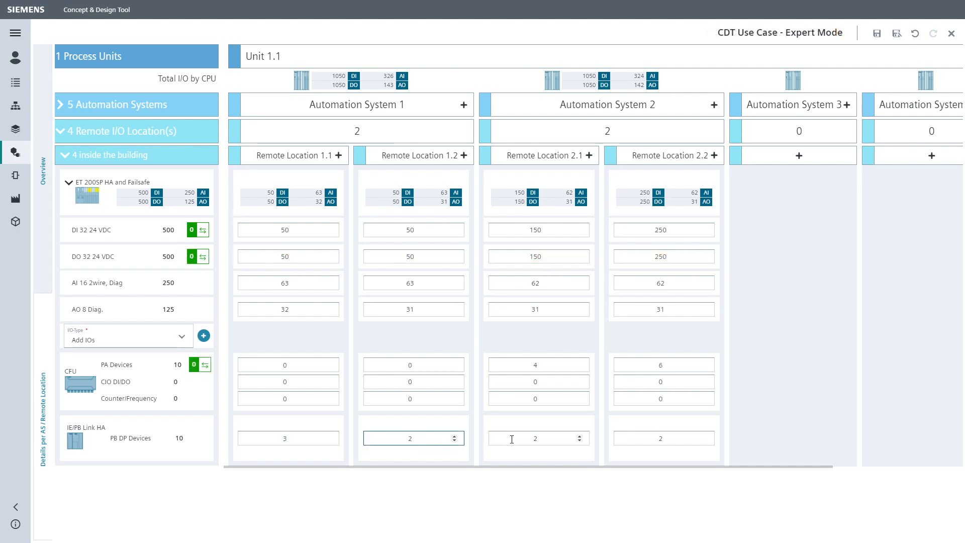
Set the PB DP Devices of Remote Location 2.1 to 3 and apply the remote locations' DI, DO, PA and PB DP distributions
{"action": "double_click", "coordinate": [511, 439]}
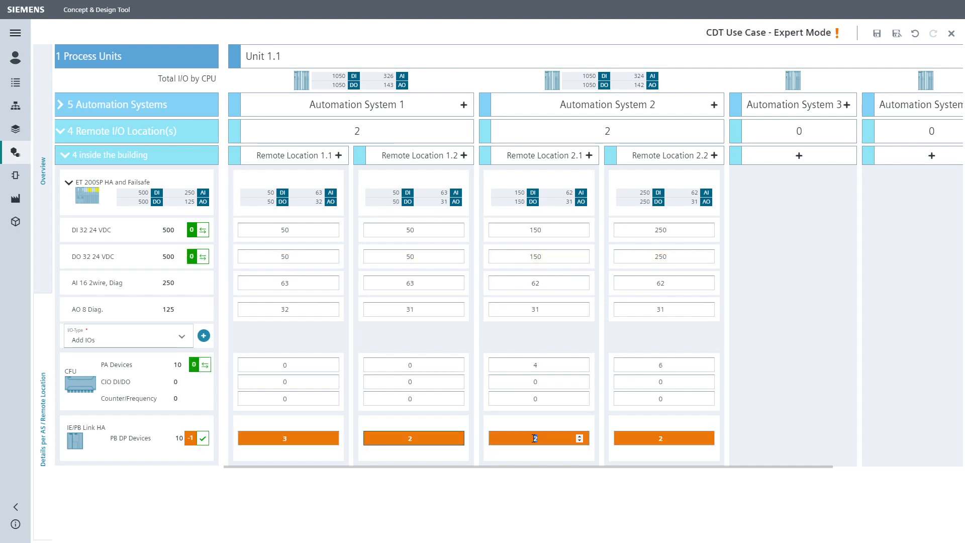
{"action": "type", "text": "3"}
{"action": "left_click", "coordinate": [202, 230]}
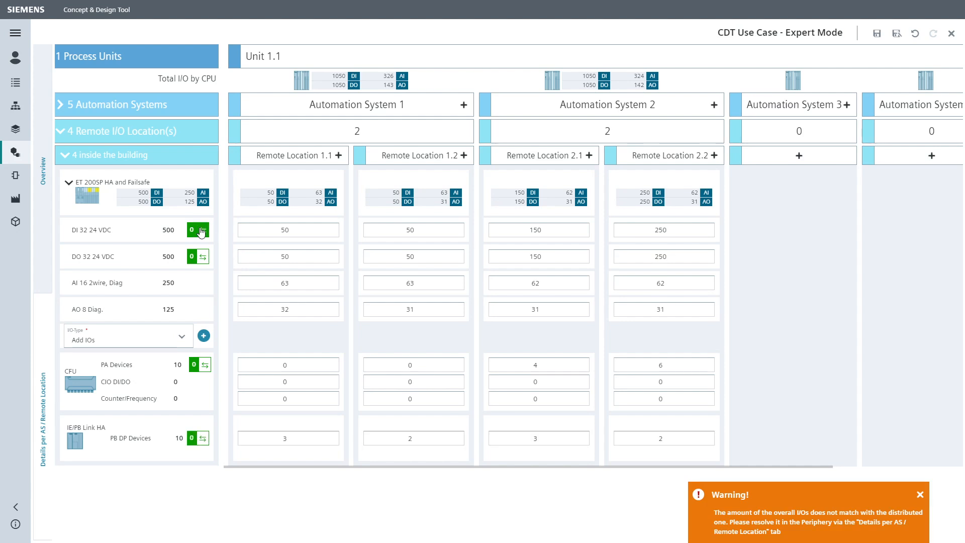
{"action": "left_click", "coordinate": [202, 257]}
{"action": "left_click", "coordinate": [205, 365]}
{"action": "left_click", "coordinate": [203, 438]}
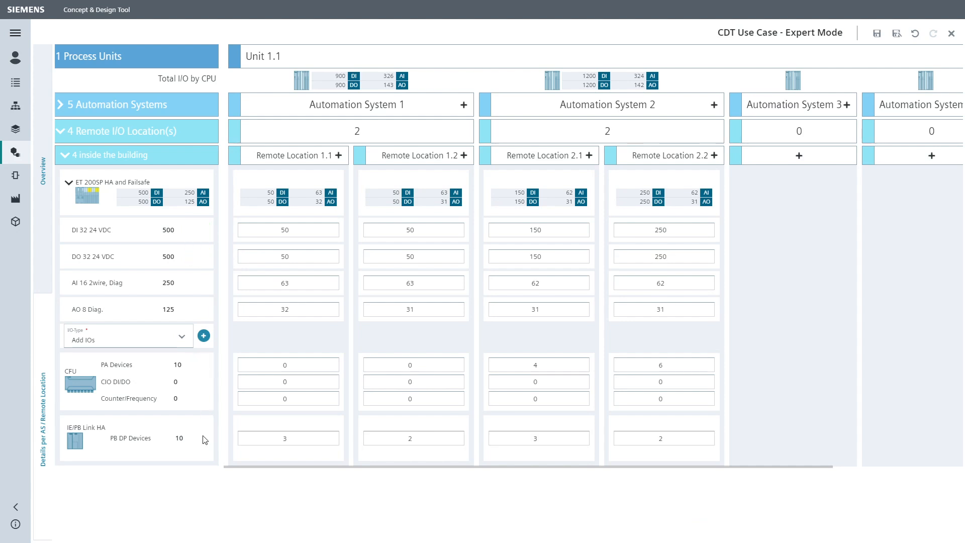
Check the locked modules in the overview and the automation systems' ET 200SP HA I/O distribution in the details view
{"action": "left_click", "coordinate": [46, 271]}
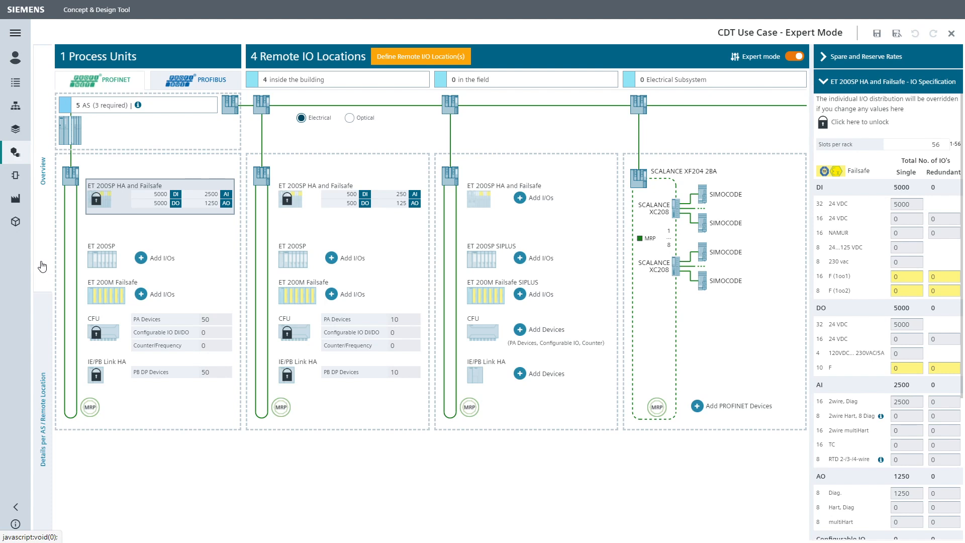
{"action": "left_click", "coordinate": [43, 336]}
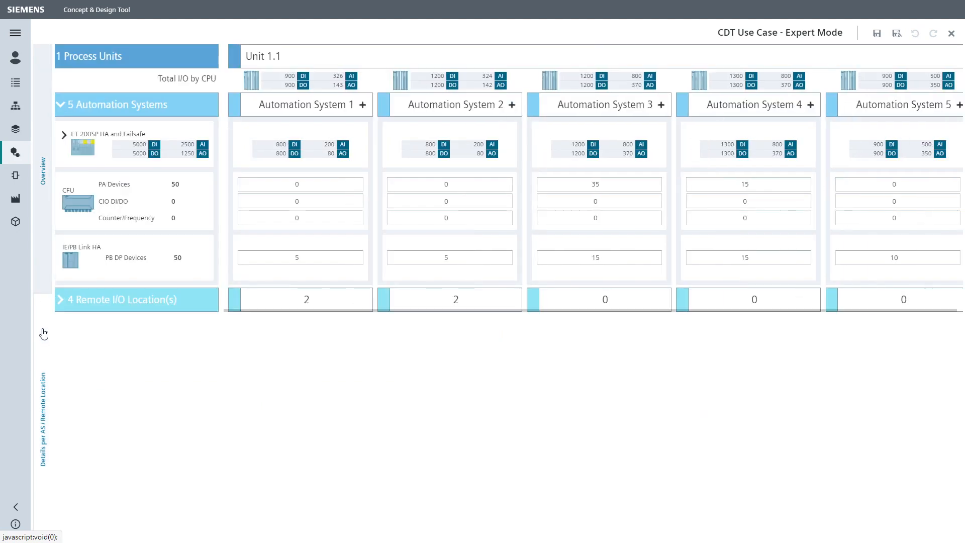
{"action": "left_click", "coordinate": [65, 135]}
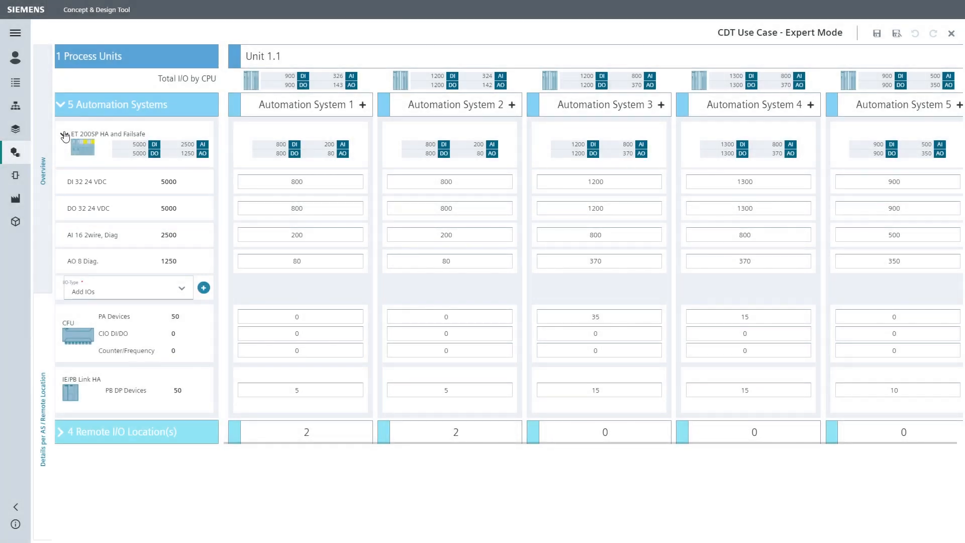
Set Automation System 3's DI 32 24 VDC and DO 32 24 VDC channels to 3000 each and accept the changed overall I/O totals
{"action": "double_click", "coordinate": [591, 182]}
{"action": "type", "text": "3000"}
{"action": "double_click", "coordinate": [585, 208]}
{"action": "type", "text": "3000"}
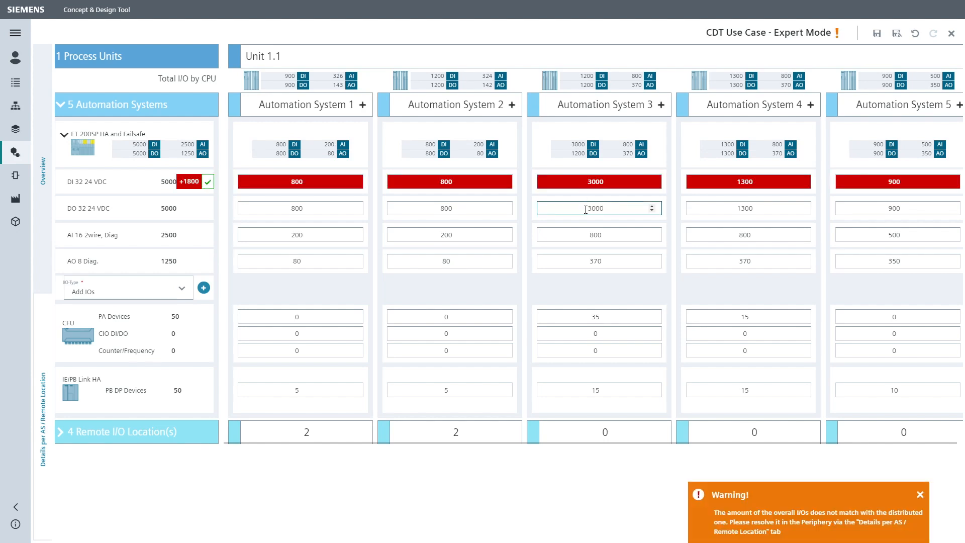
{"action": "left_click", "coordinate": [554, 219]}
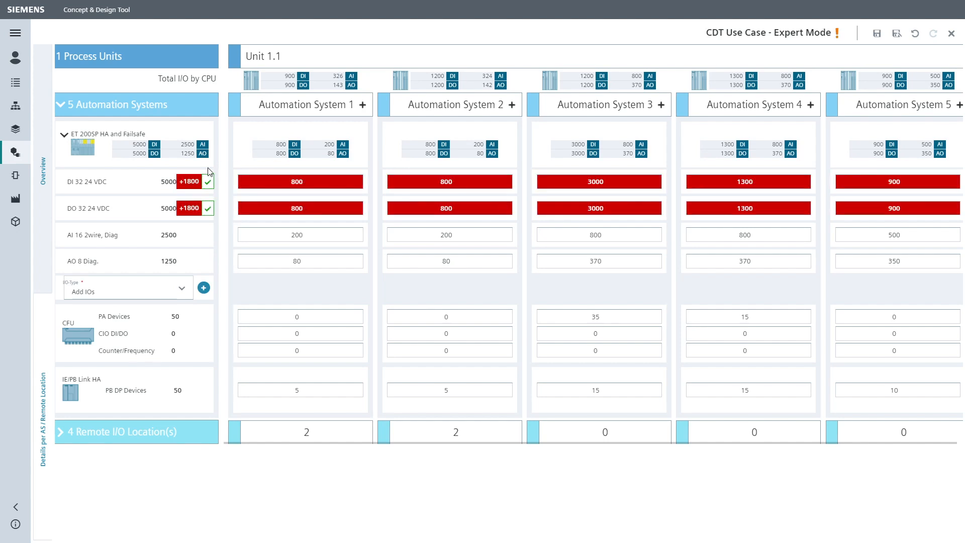
{"action": "left_click", "coordinate": [208, 208]}
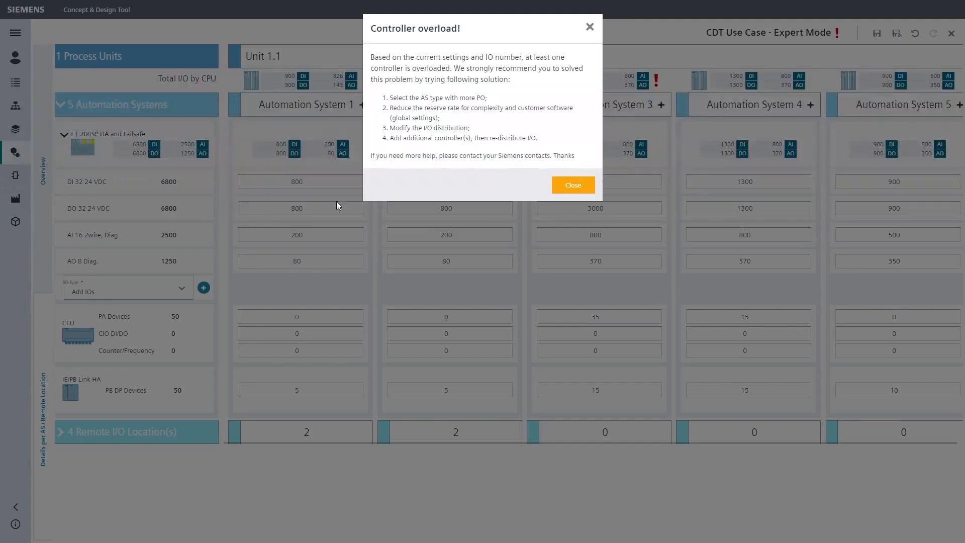
{"action": "left_click", "coordinate": [572, 185]}
Examine the CPU load warning and load calculation of Automation System 3, and return to the I/O distribution per automation system
{"action": "mouse_move", "coordinate": [661, 82]}
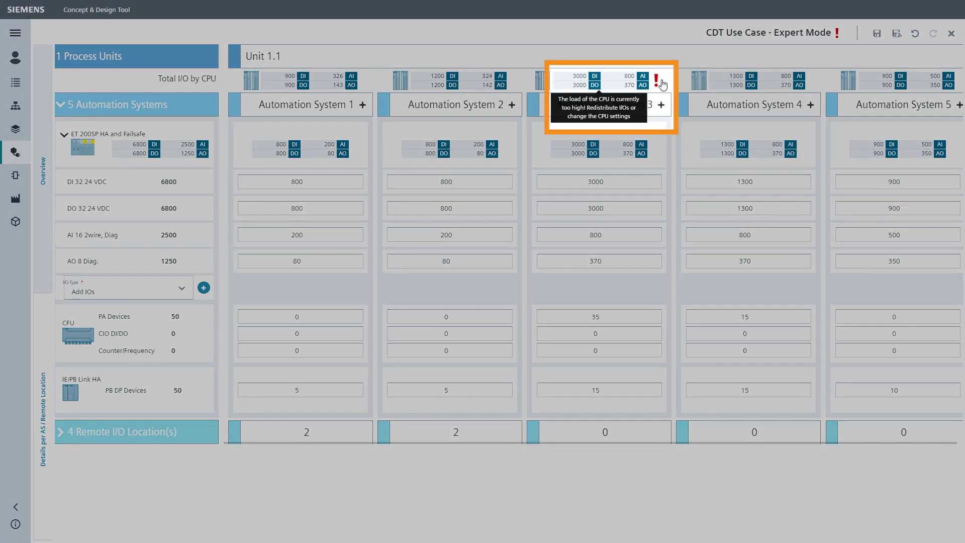
{"action": "left_click", "coordinate": [661, 80]}
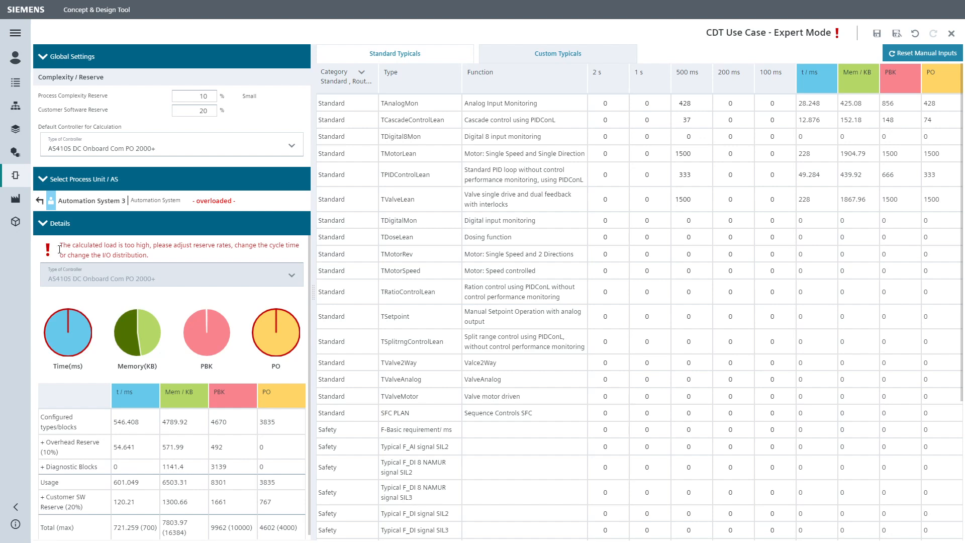
{"action": "left_click", "coordinate": [16, 153]}
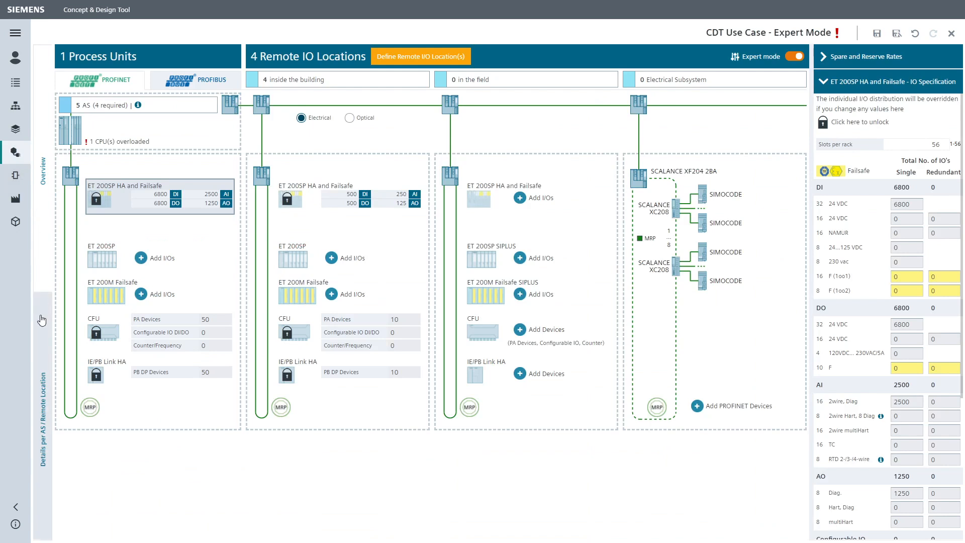
{"action": "left_click", "coordinate": [42, 337]}
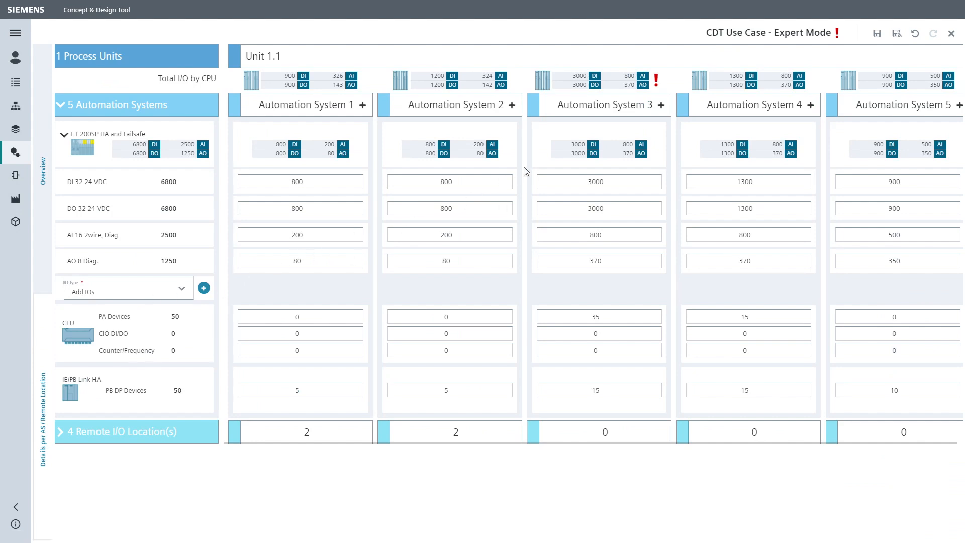
Add an automation system after Automation System 3 and split the latter's I/Os between both: DI 1500/1500, DO 1500/1500, AI 400/400, AO 170/200
{"action": "left_click", "coordinate": [661, 105]}
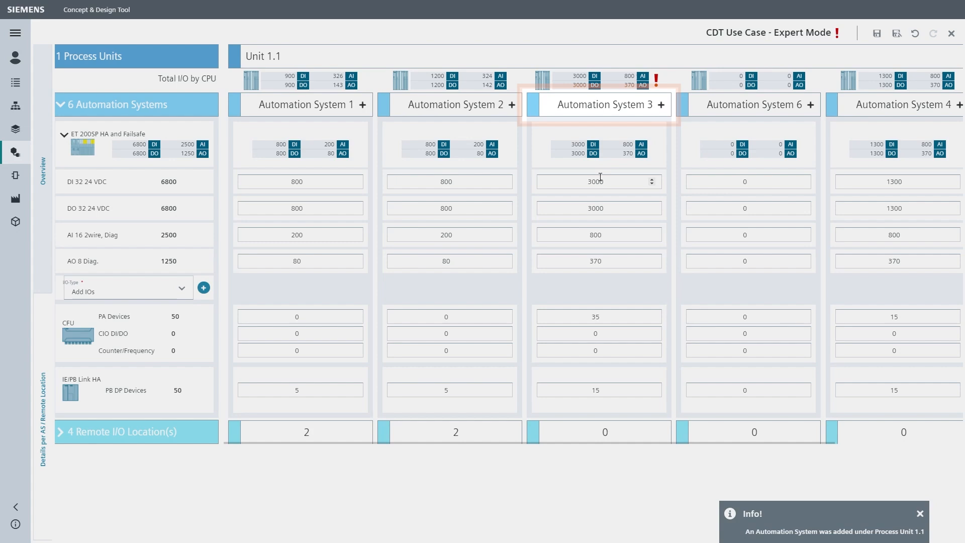
{"action": "double_click", "coordinate": [596, 181]}
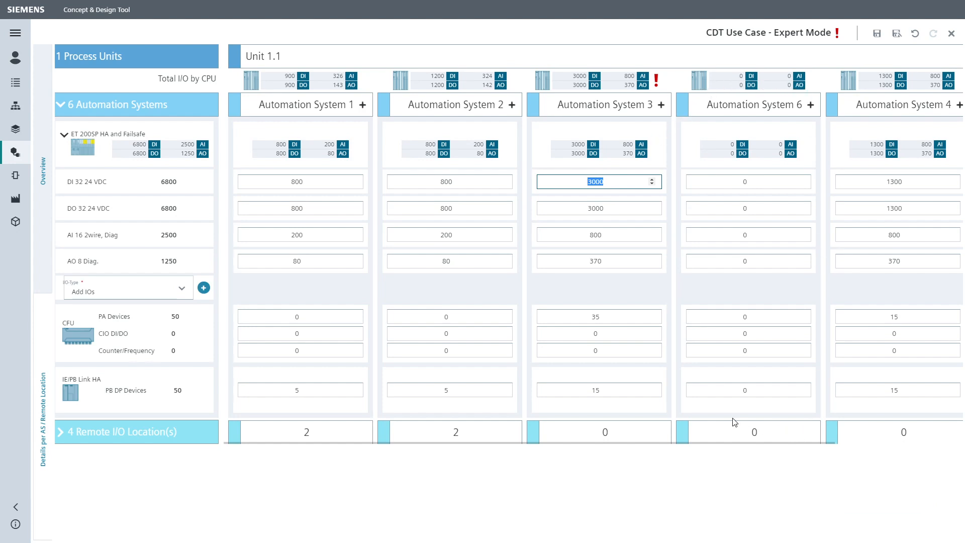
{"action": "type", "text": "1500"}
{"action": "left_click", "coordinate": [699, 179]}
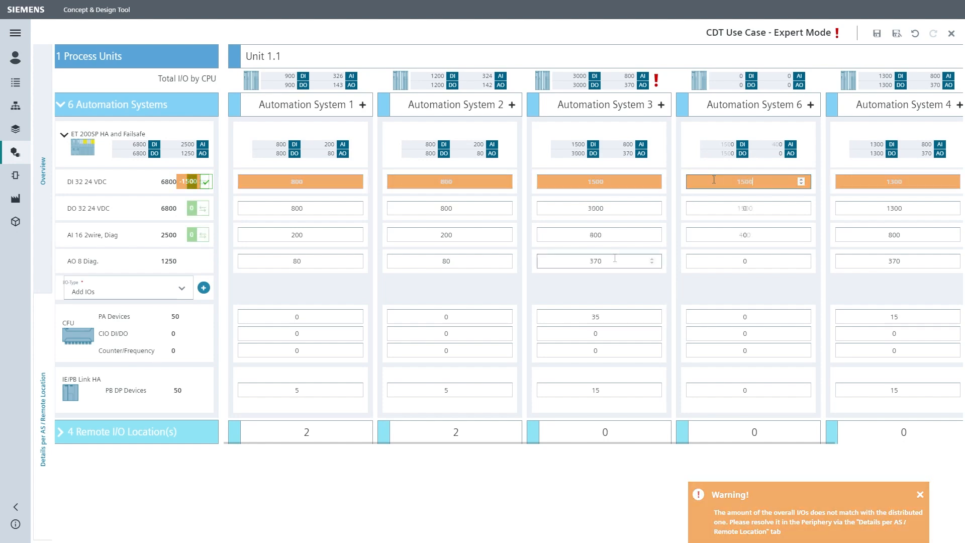
{"action": "left_click", "coordinate": [713, 261]}
{"action": "type", "text": "200"}
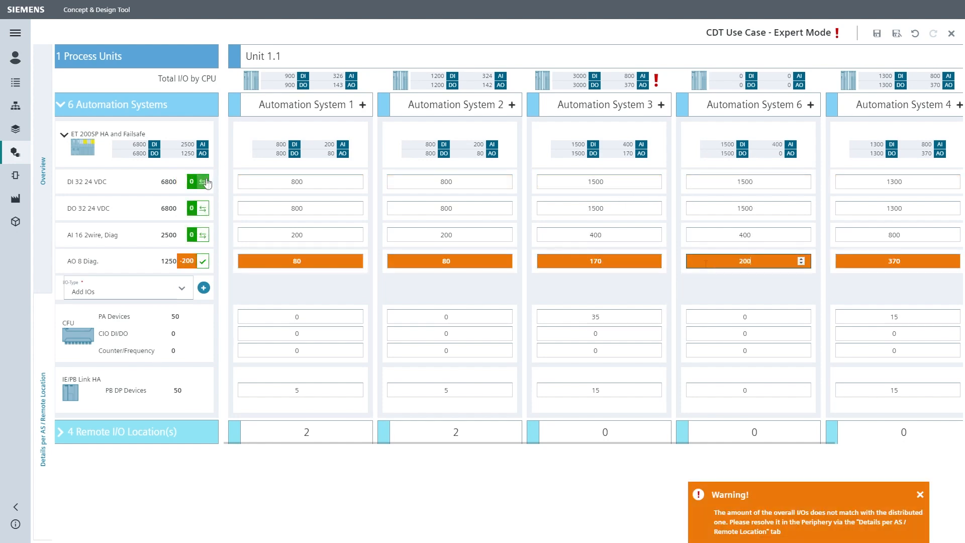
Apply the redistributed DI, DO, AI and AO channels across the automation systems
{"action": "left_click", "coordinate": [203, 181]}
{"action": "left_click", "coordinate": [203, 209]}
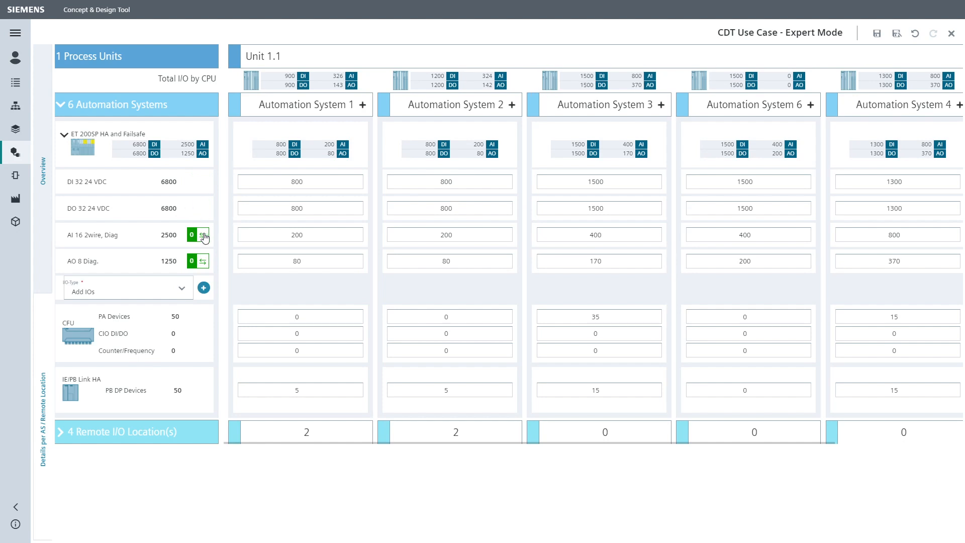
{"action": "left_click", "coordinate": [204, 235]}
{"action": "left_click", "coordinate": [203, 261]}
Disable Expert Mode in the overview, accepting the reset to default values, and check the distribution per automation system
{"action": "left_click", "coordinate": [44, 173]}
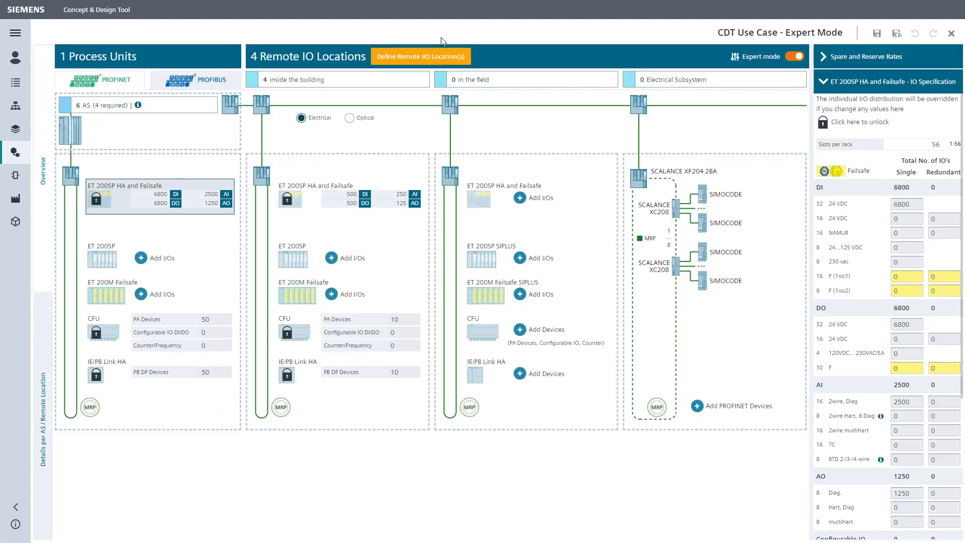
{"action": "left_click", "coordinate": [793, 57]}
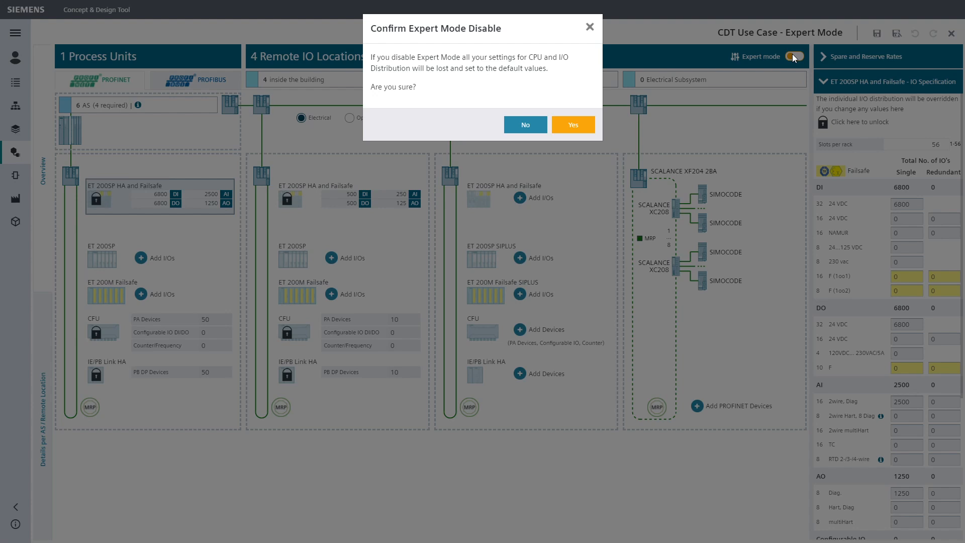
{"action": "left_click", "coordinate": [568, 125]}
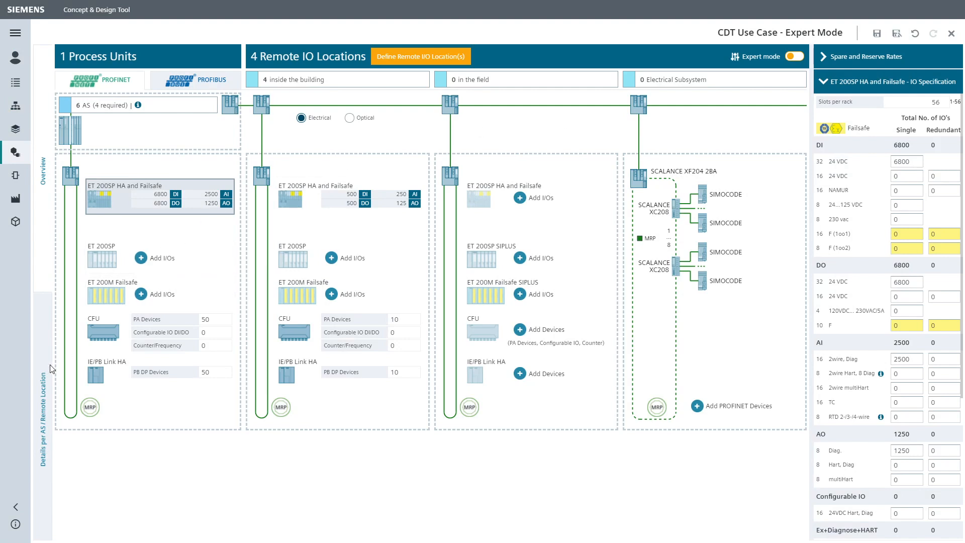
{"action": "left_click", "coordinate": [38, 384]}
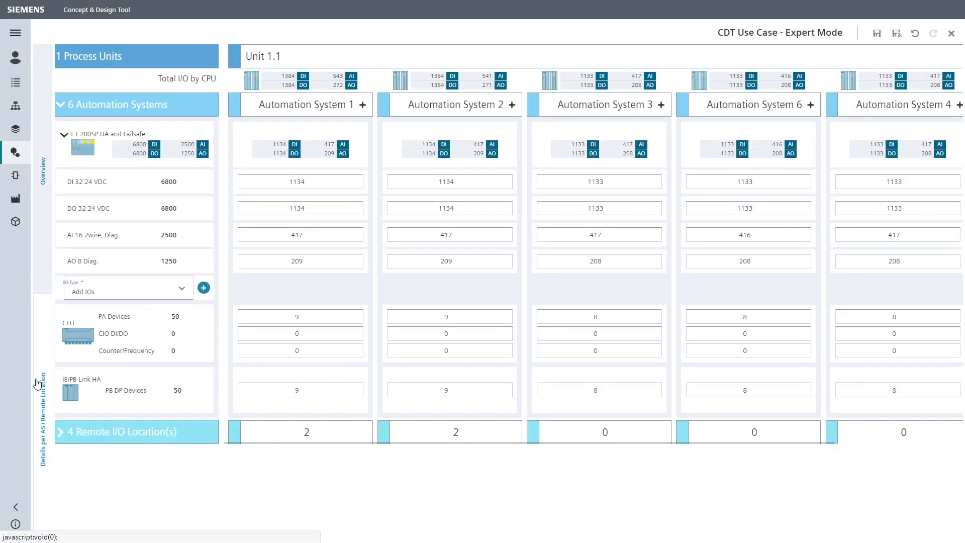